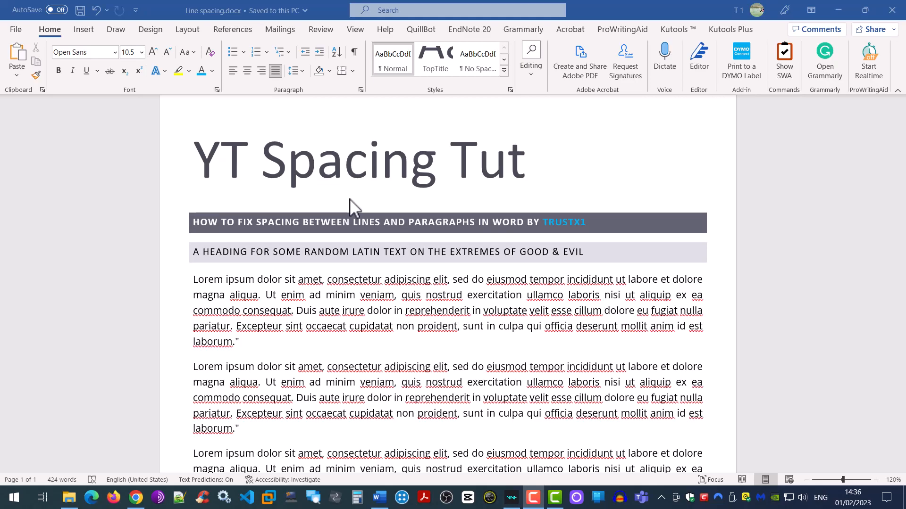
Step: Select the first Lorem ipsum paragraph and open its line and paragraph spacing options
{"action": "double_click", "coordinate": [352, 310]}
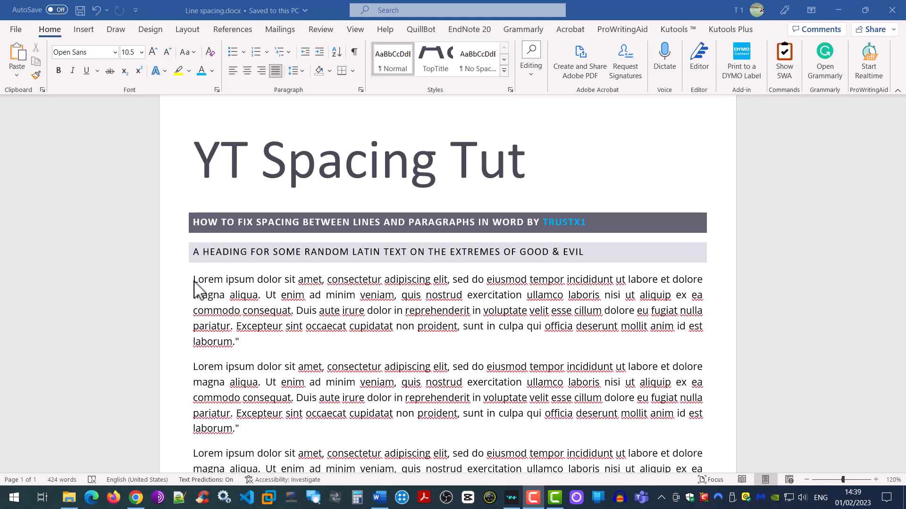
{"action": "left_click_drag", "start_coordinate": [233, 283], "coordinate": [201, 282]}
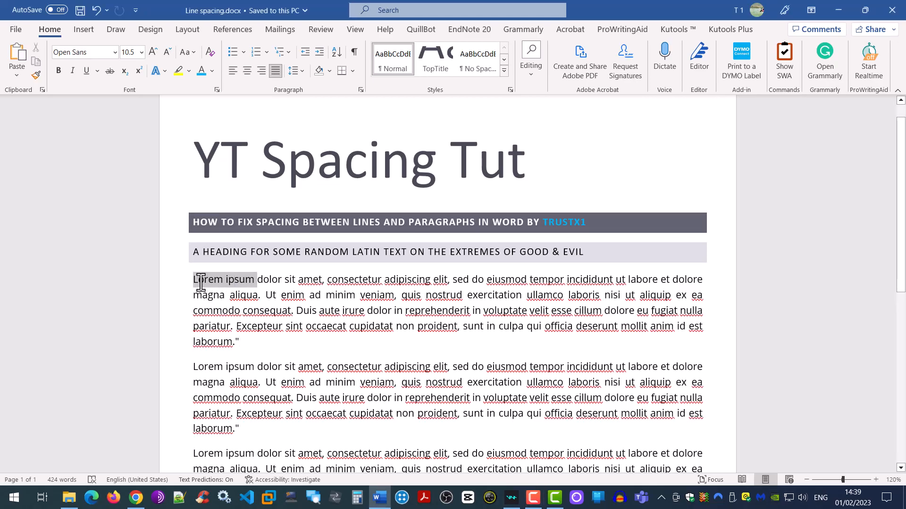
{"action": "left_click_drag", "start_coordinate": [255, 296], "coordinate": [206, 302]}
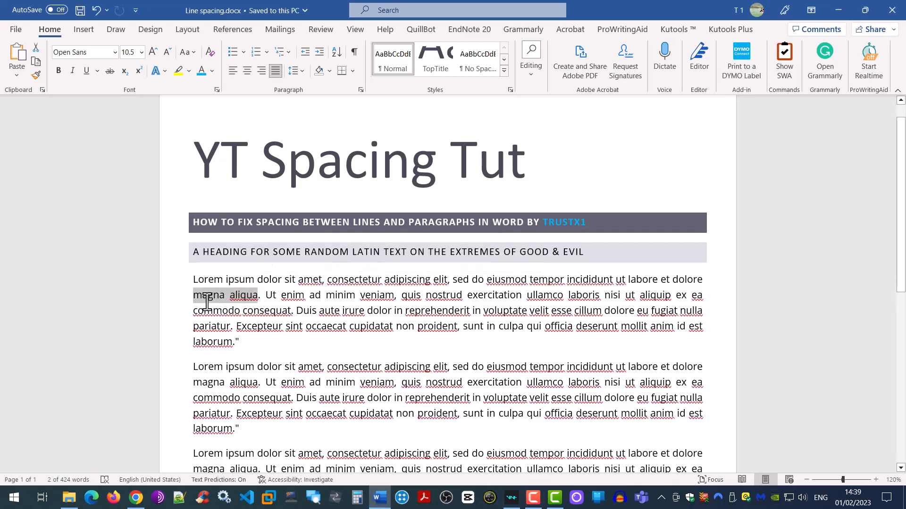
{"action": "left_click_drag", "start_coordinate": [260, 313], "coordinate": [200, 318]}
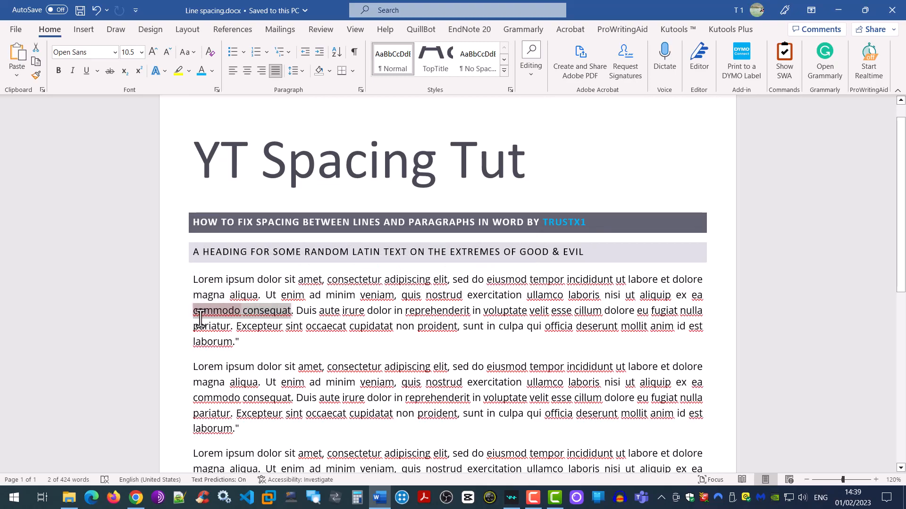
{"action": "left_click_drag", "start_coordinate": [285, 327], "coordinate": [210, 346]}
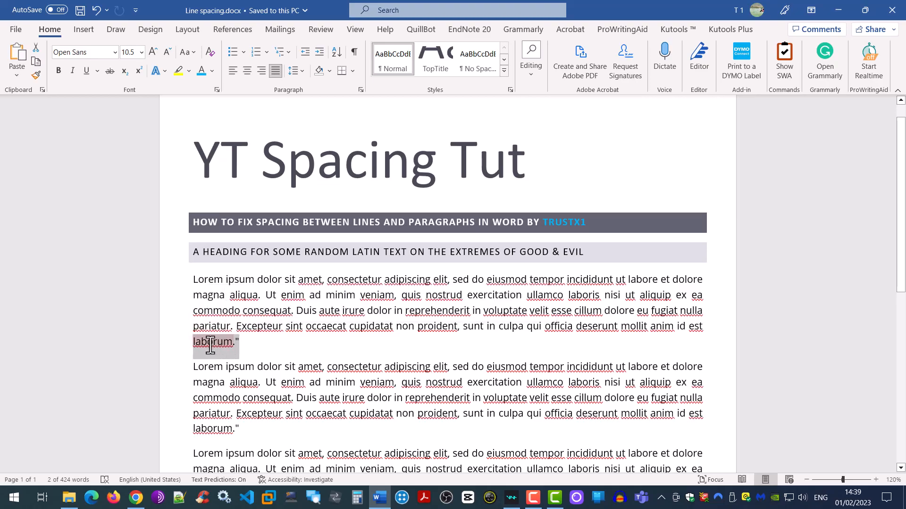
{"action": "left_click", "coordinate": [252, 347]}
{"action": "left_click_drag", "start_coordinate": [253, 348], "coordinate": [196, 287]}
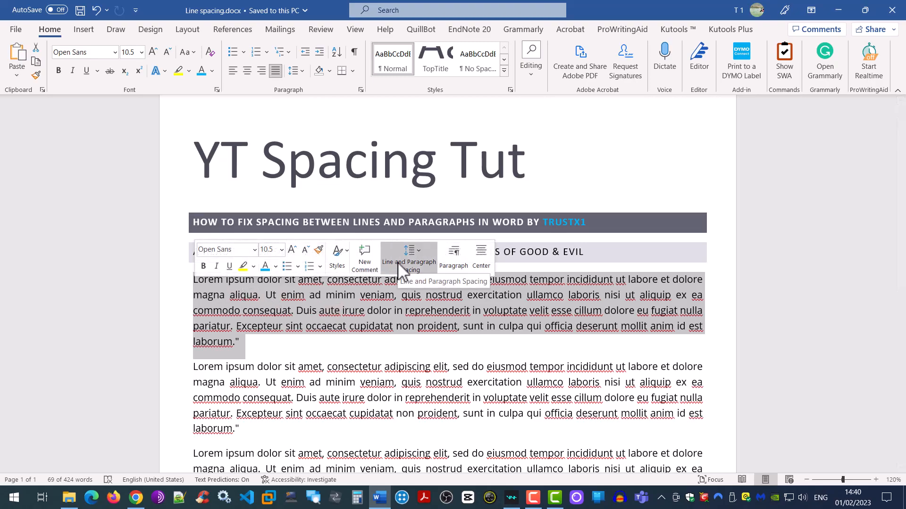
{"action": "left_click", "coordinate": [420, 250]}
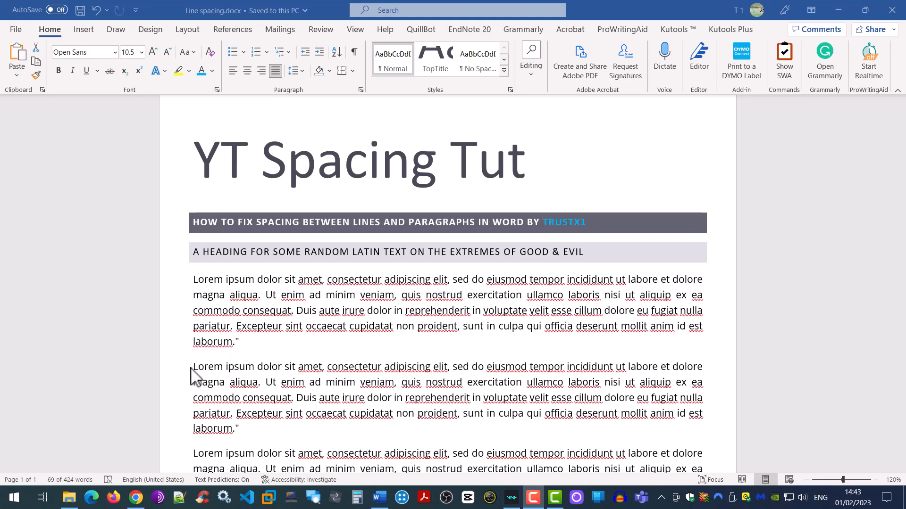
Step: Try to remove the space before the second Lorem ipsum paragraph
{"action": "left_click", "coordinate": [254, 371]}
{"action": "left_click_drag", "start_coordinate": [255, 370], "coordinate": [195, 372]}
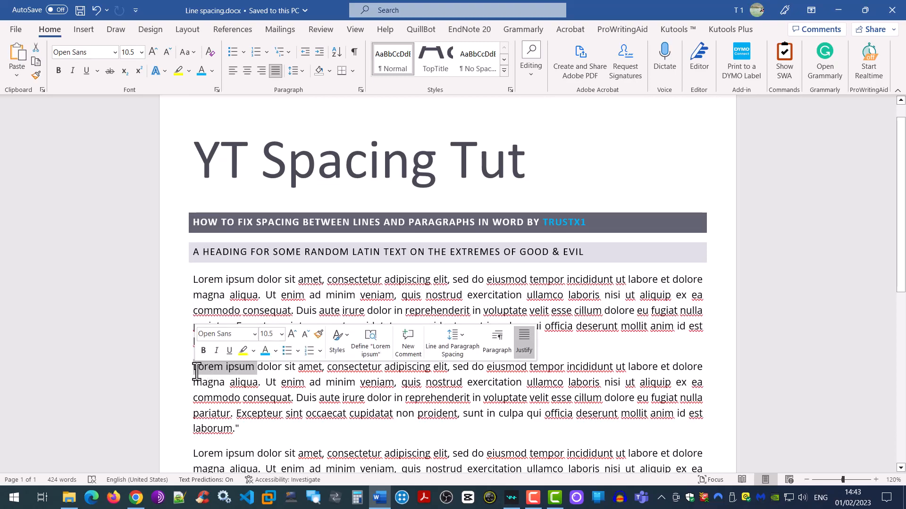
{"action": "triple_click", "coordinate": [196, 371]}
{"action": "left_click", "coordinate": [260, 432]}
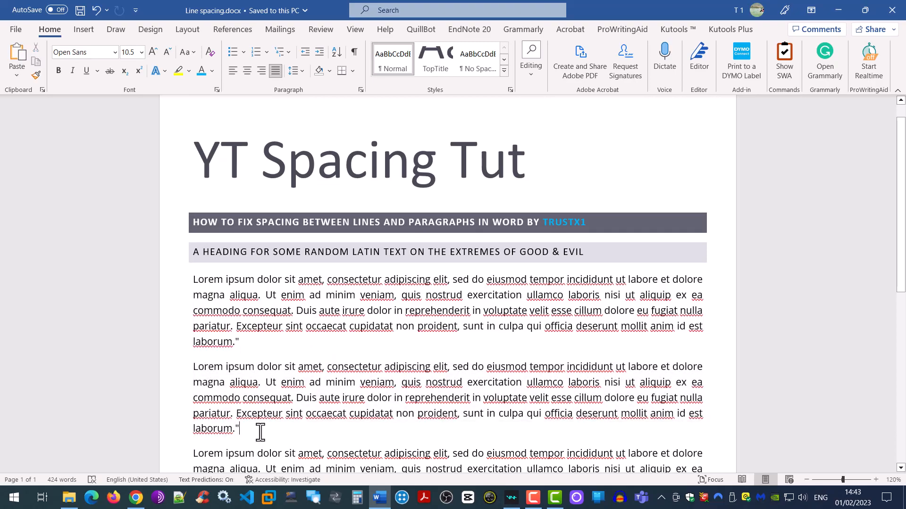
{"action": "left_click_drag", "start_coordinate": [257, 429], "coordinate": [188, 367]}
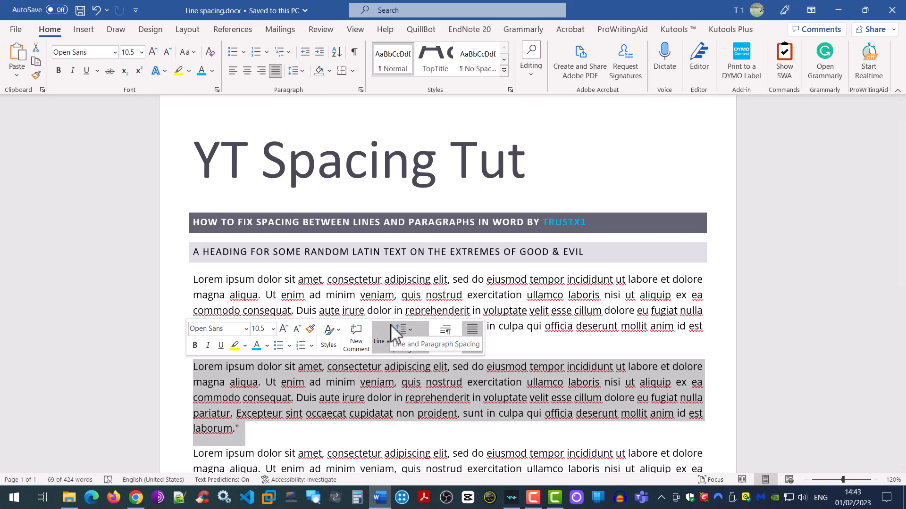
{"action": "left_click", "coordinate": [415, 331]}
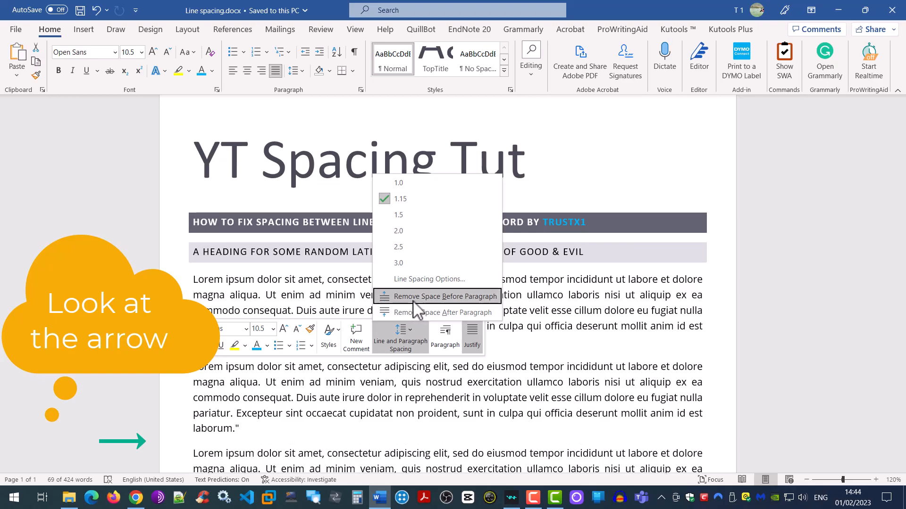
{"action": "left_click", "coordinate": [414, 297]}
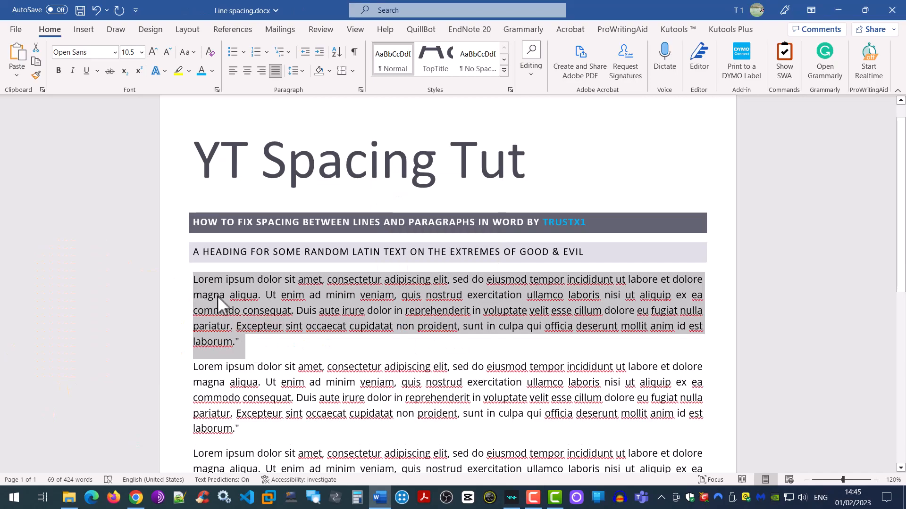
Step: Remove the space after the first Lorem ipsum paragraph
{"action": "left_click", "coordinate": [302, 344]}
{"action": "left_click_drag", "start_coordinate": [270, 344], "coordinate": [200, 286]}
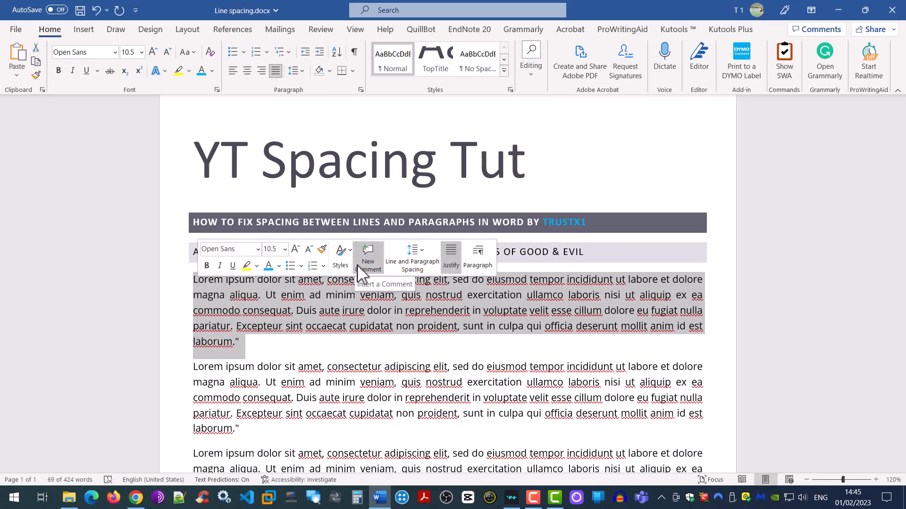
{"action": "left_click", "coordinate": [424, 251]}
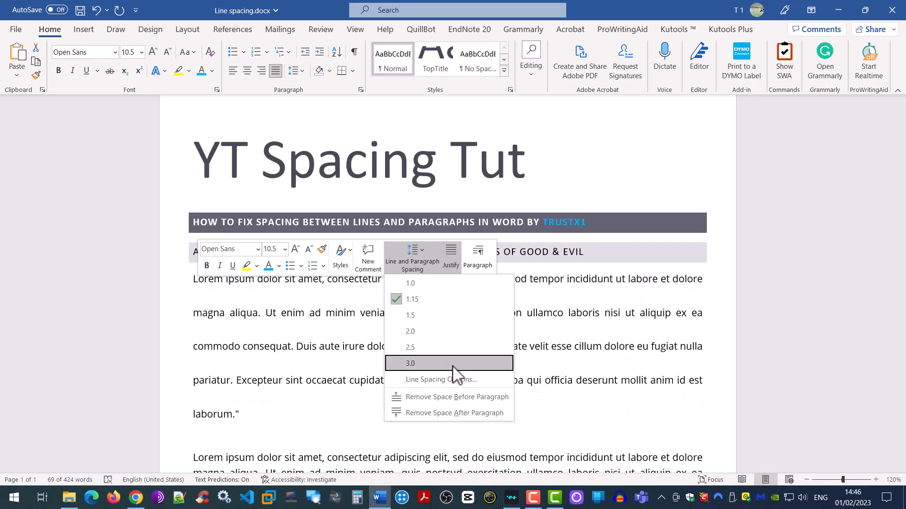
{"action": "left_click", "coordinate": [457, 409]}
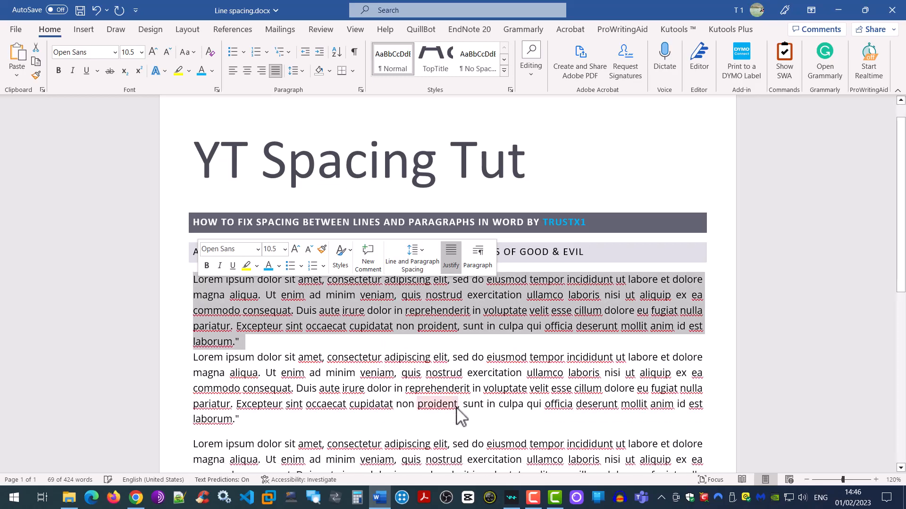
{"action": "left_click", "coordinate": [361, 402]}
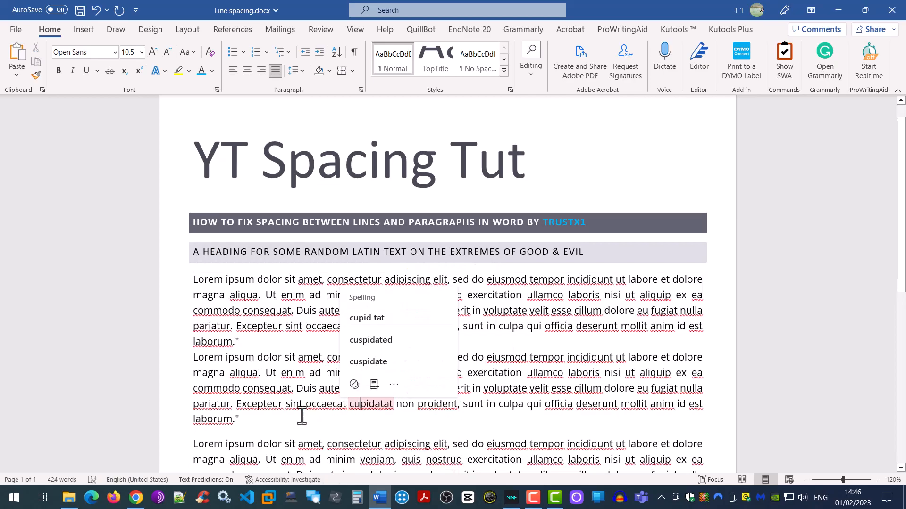
{"action": "left_click", "coordinate": [266, 431]}
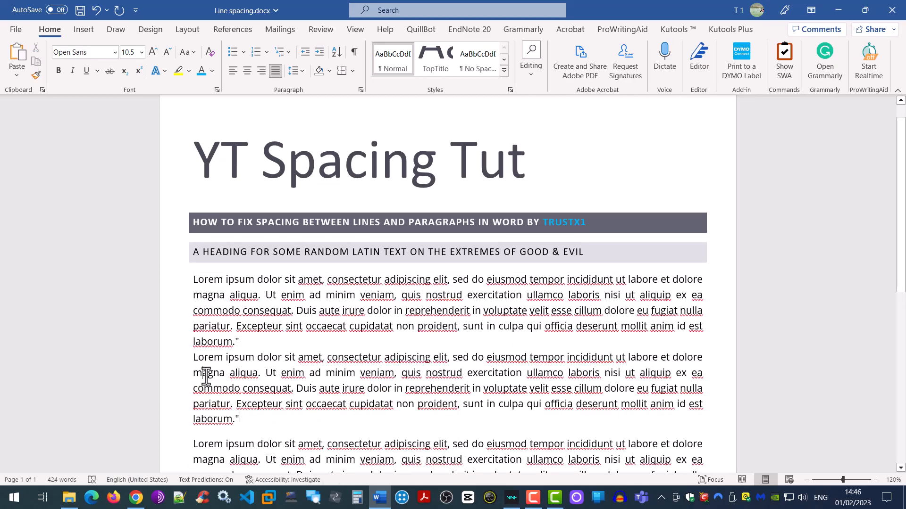
{"action": "left_click", "coordinate": [249, 458]}
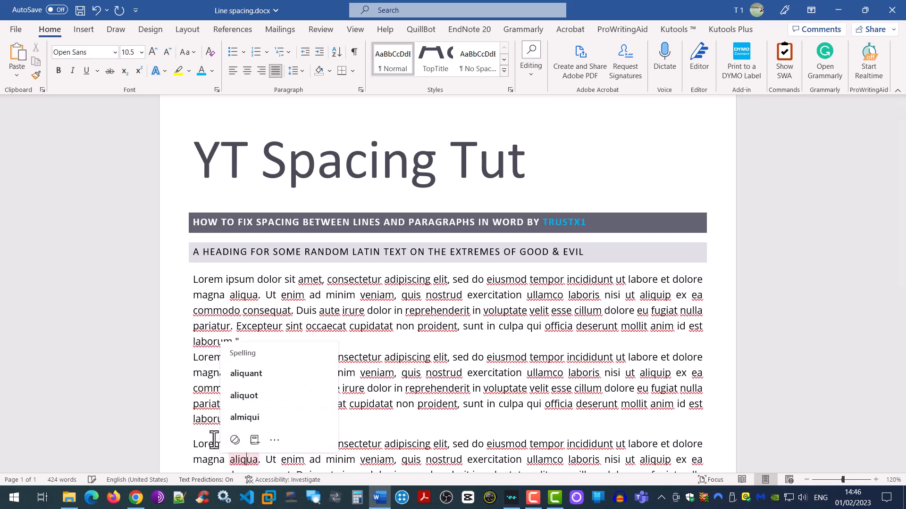
{"action": "left_click", "coordinate": [196, 437]}
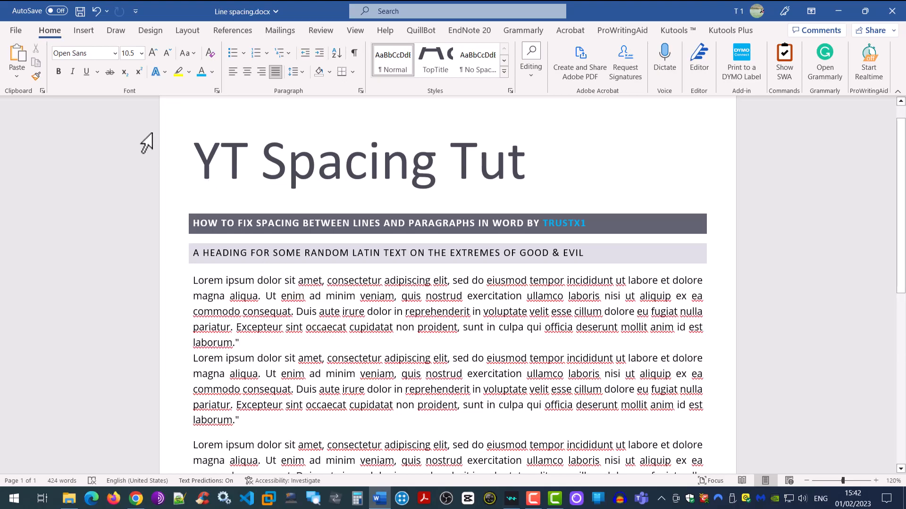
Step: Apply the built-in Double paragraph spacing to the whole document
{"action": "left_click", "coordinate": [151, 33]}
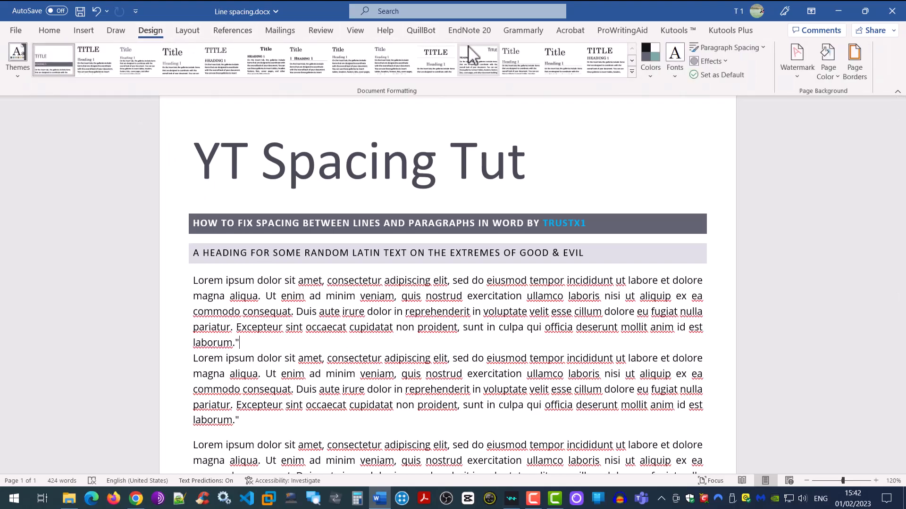
{"action": "left_click", "coordinate": [765, 48]}
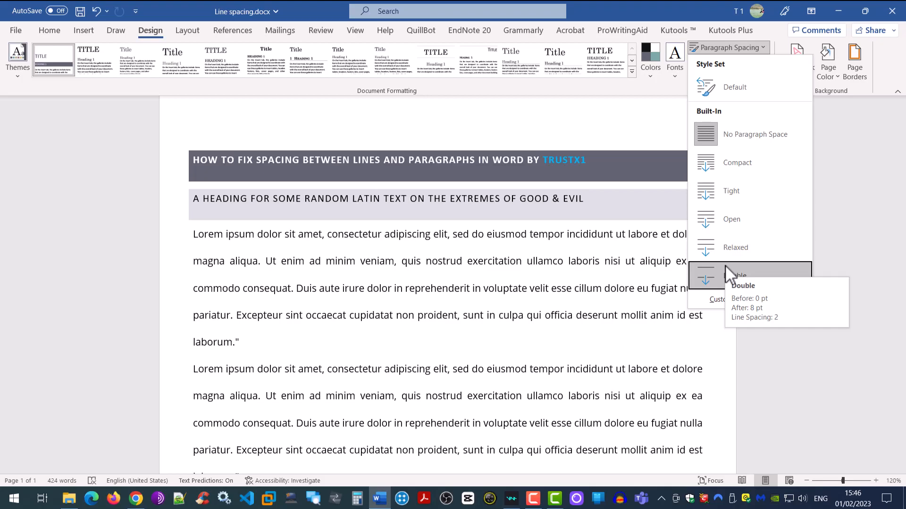
{"action": "key", "text": "Escape"}
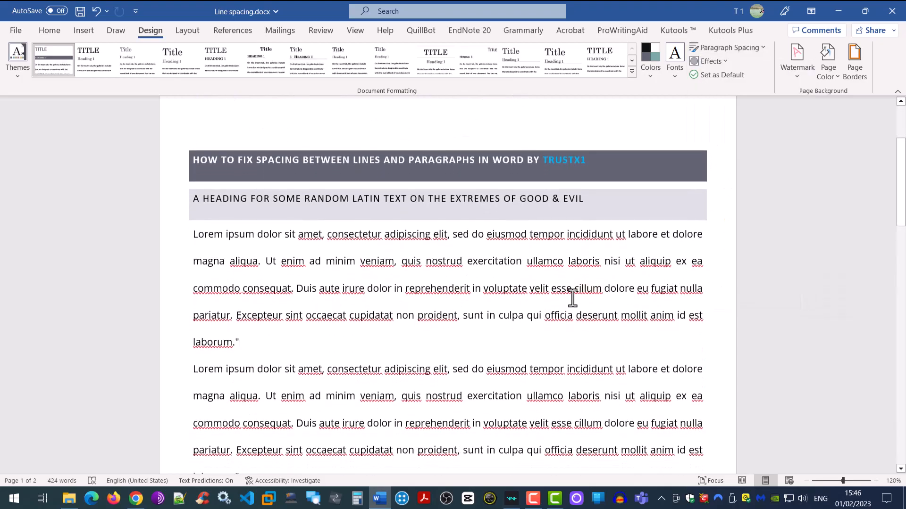
Step: Look through both pages of the document and undo the Double paragraph spacing
{"action": "scroll", "coordinate": [572, 298], "scroll_direction": "down", "scroll_amount": 10}
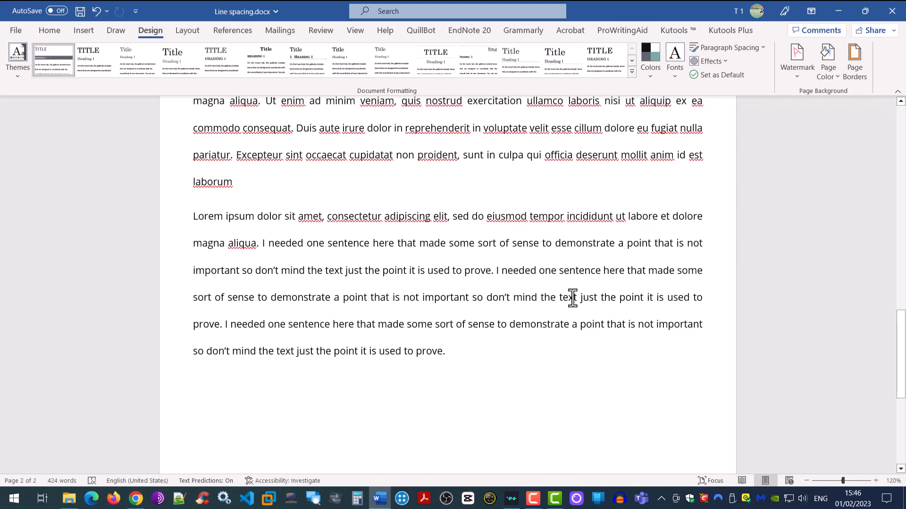
{"action": "scroll", "coordinate": [572, 298], "scroll_direction": "up", "scroll_amount": 15}
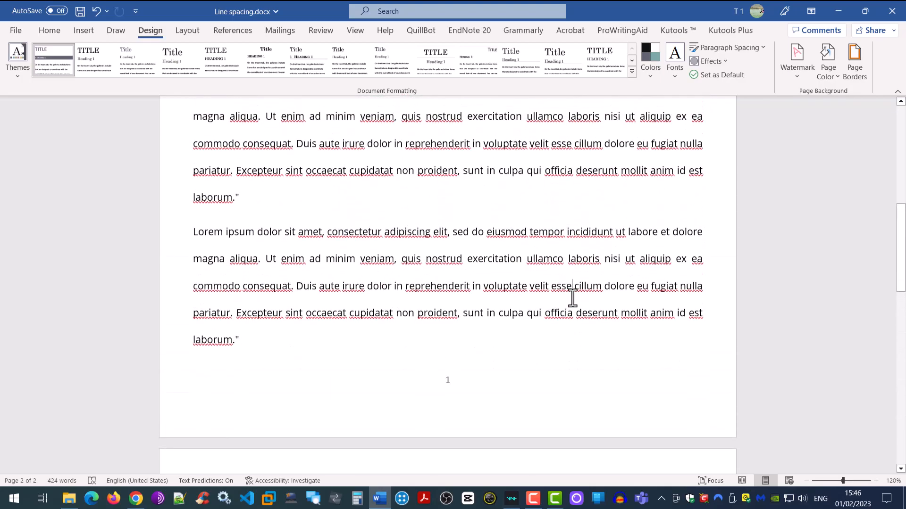
{"action": "scroll", "coordinate": [572, 298], "scroll_direction": "up", "scroll_amount": 2}
{"action": "scroll", "coordinate": [572, 298], "scroll_direction": "down", "scroll_amount": 6}
{"action": "scroll", "coordinate": [572, 299], "scroll_direction": "up", "scroll_amount": 6}
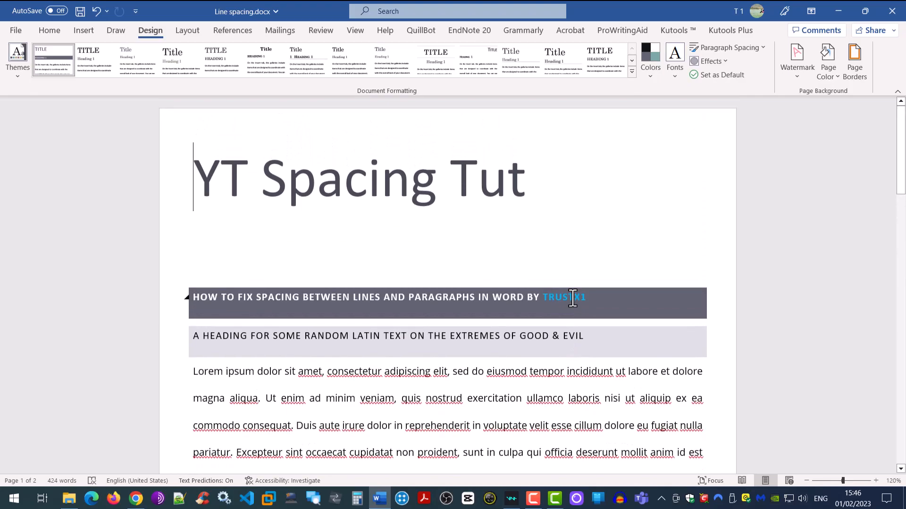
{"action": "left_click", "coordinate": [100, 13]}
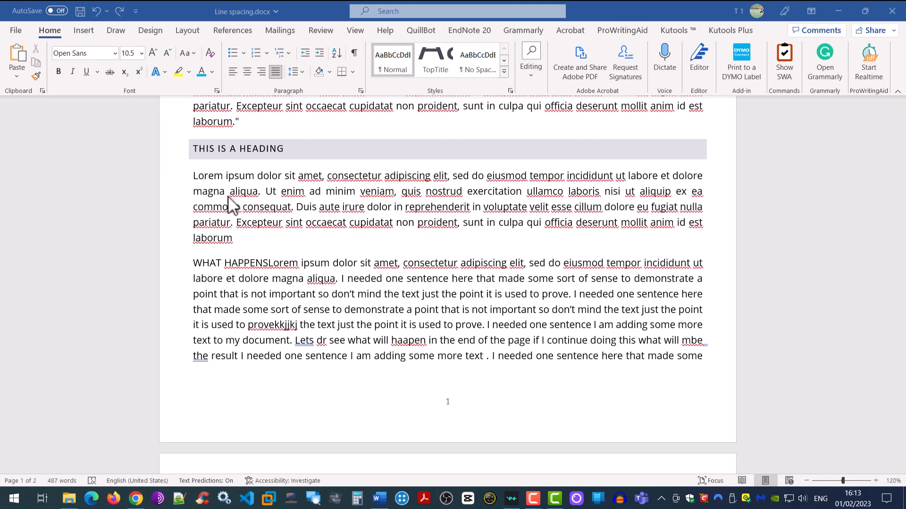
Step: Add "kssflkjdslkfjdskfldsjlkjdflkdskldsf" to the end of the paragraph above the "This is a heading" heading
{"action": "left_click", "coordinate": [218, 185]}
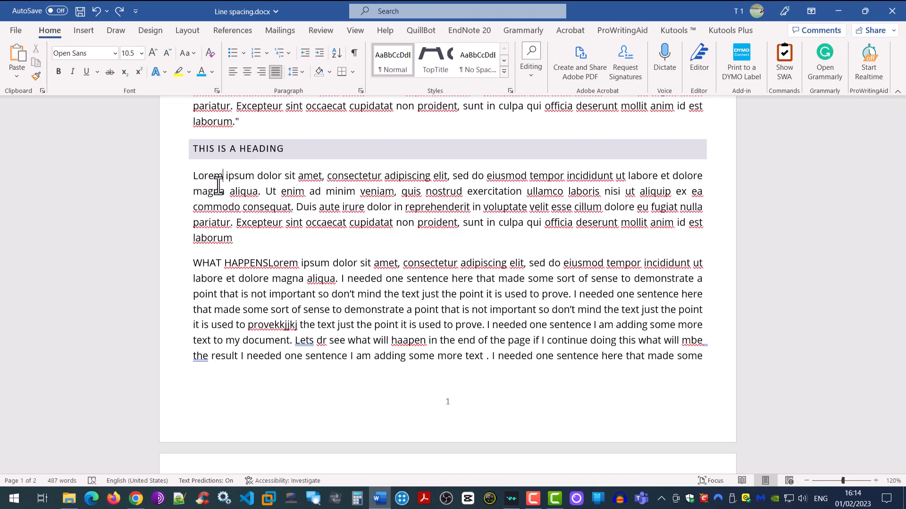
{"action": "left_click_drag", "start_coordinate": [195, 178], "coordinate": [282, 184]}
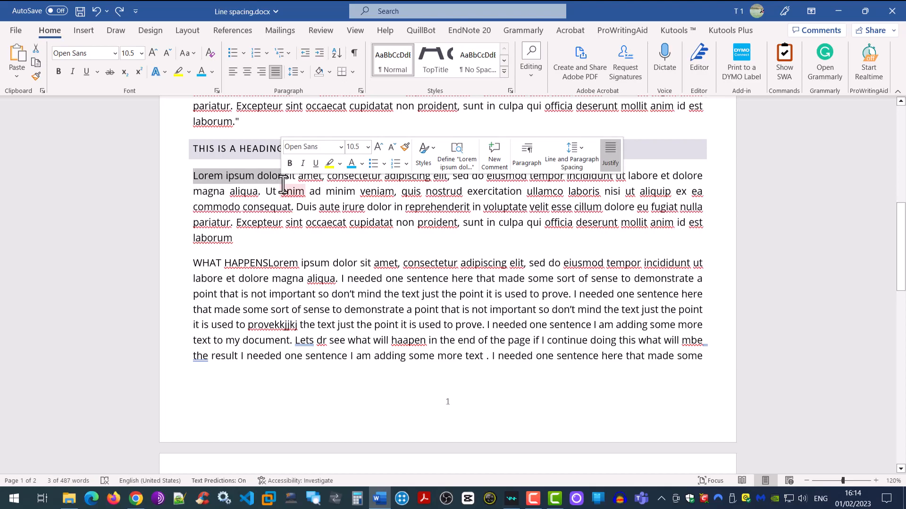
{"action": "left_click", "coordinate": [258, 129]}
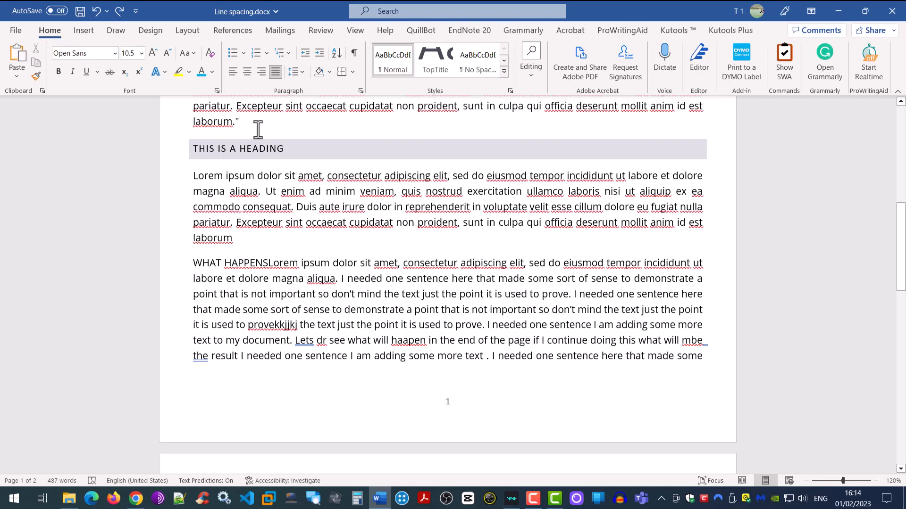
{"action": "type", "text": "kssflkjdslkfjdskfldsjlkjdflkdskldsf"}
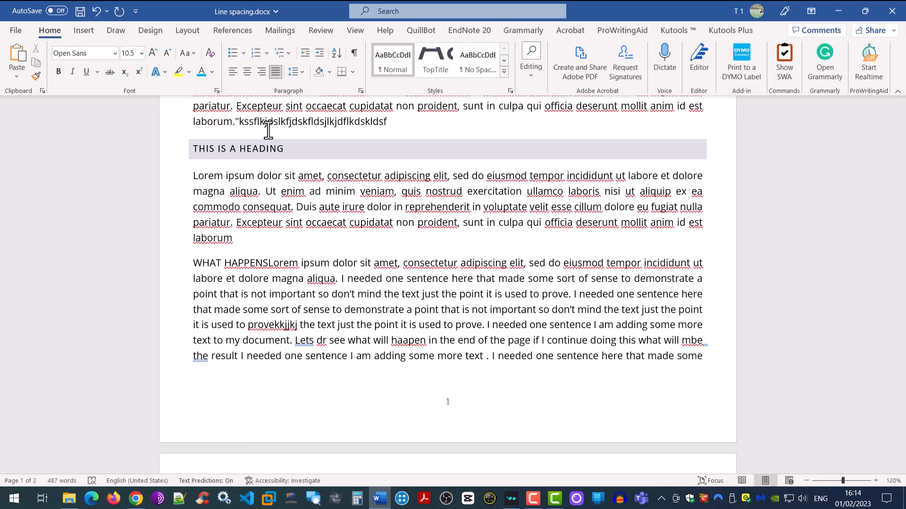
Step: Insert eight empty paragraphs between the added text and the "This is a heading" heading
{"action": "key", "text": "Return"}
{"action": "key", "text": "Return"}
{"action": "key", "text": "Return"}
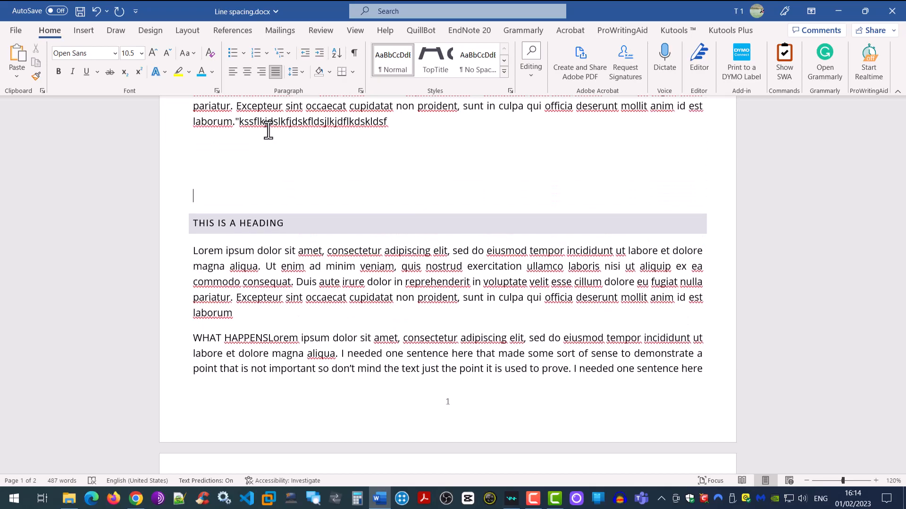
{"action": "key", "text": "Return"}
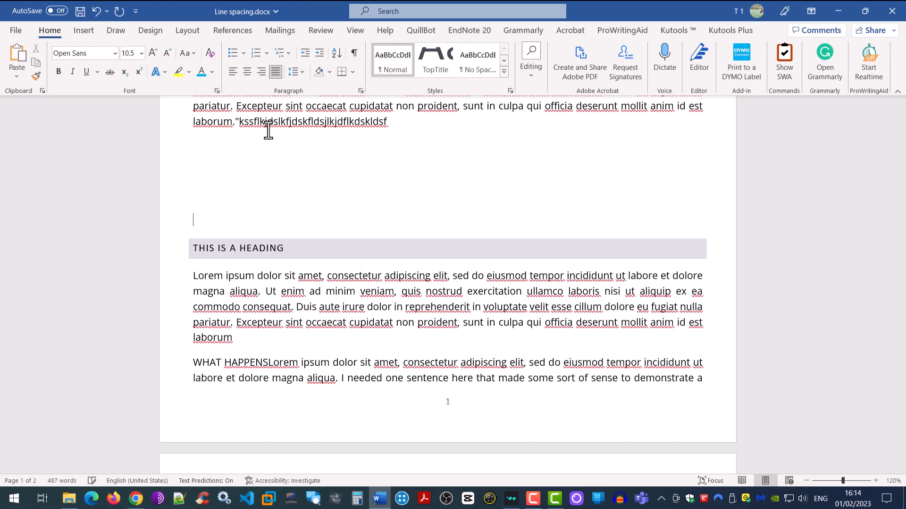
{"action": "key", "text": "Return"}
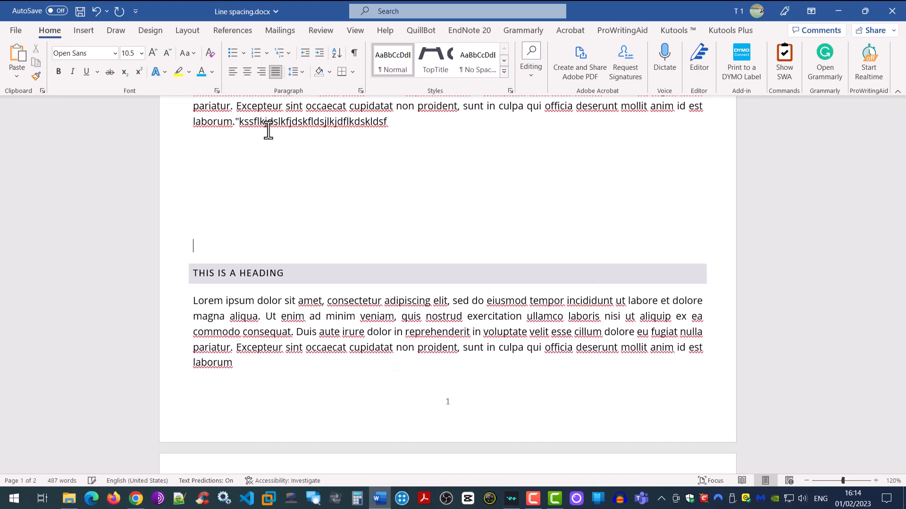
{"action": "key", "text": "Return"}
{"action": "key", "text": "Return"}
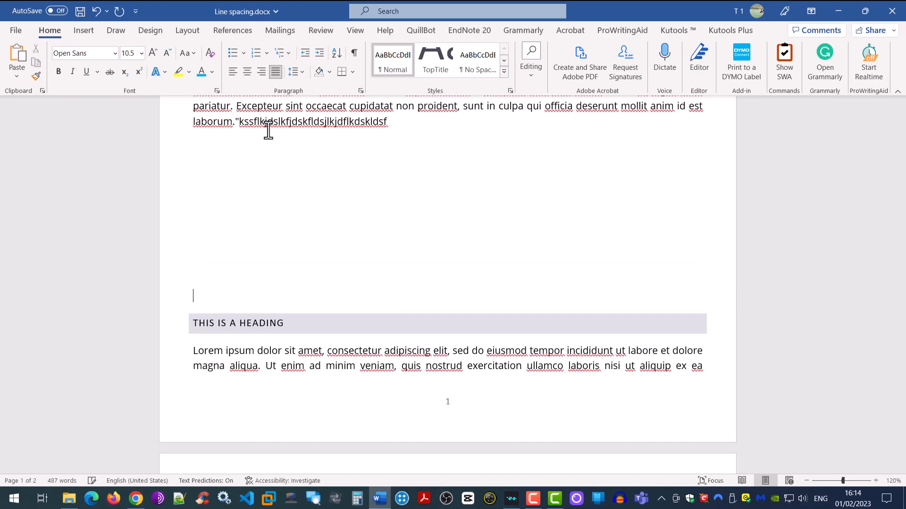
{"action": "key", "text": "Return"}
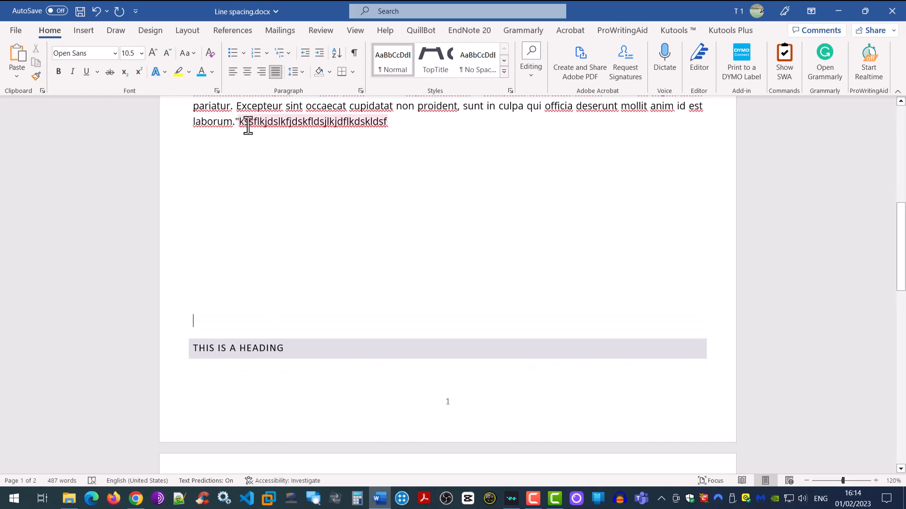
Step: Compare the "This is a heading" heading at the end of page 1 with the paragraph below it on page 2
{"action": "left_click", "coordinate": [346, 383]}
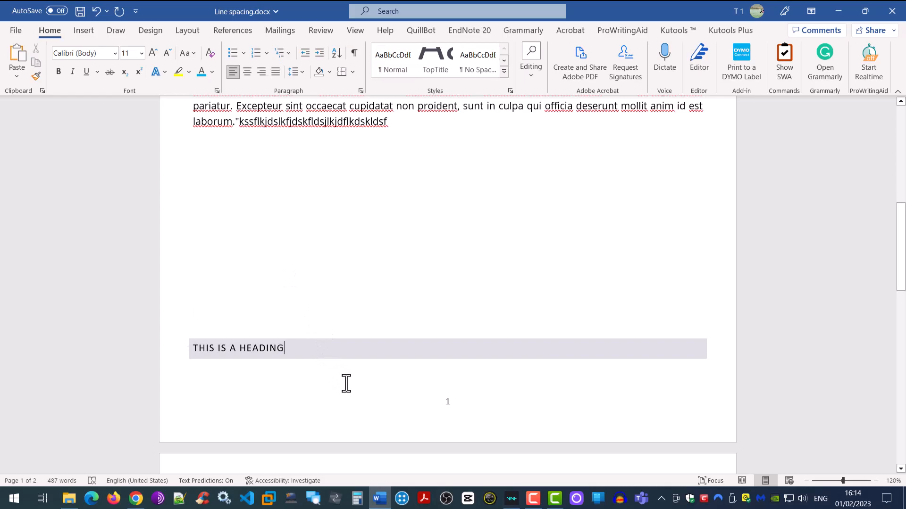
{"action": "key", "text": "Page_Down"}
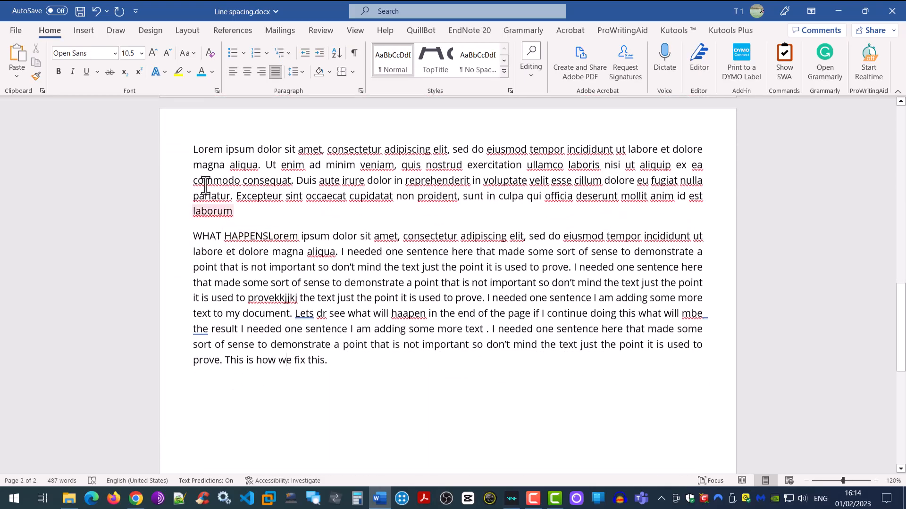
{"action": "scroll", "coordinate": [200, 152], "scroll_direction": "up", "scroll_amount": 8}
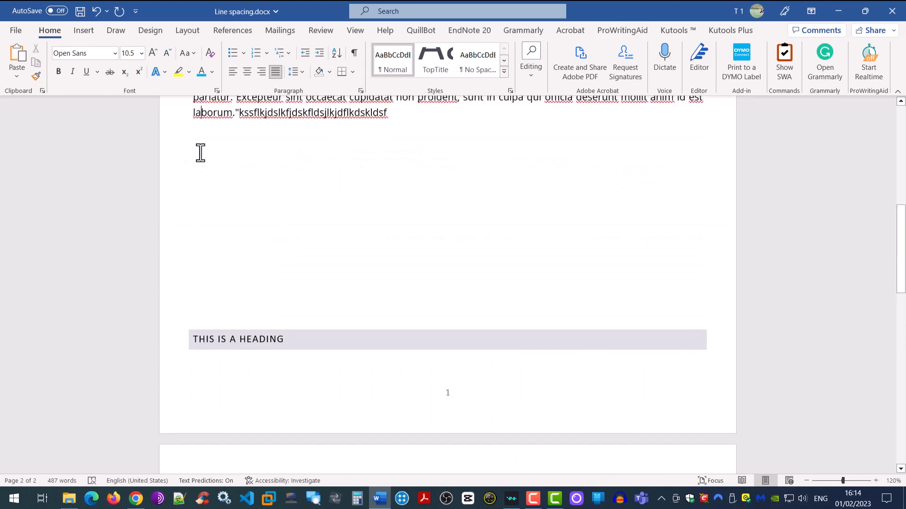
{"action": "scroll", "coordinate": [200, 152], "scroll_direction": "down", "scroll_amount": 8}
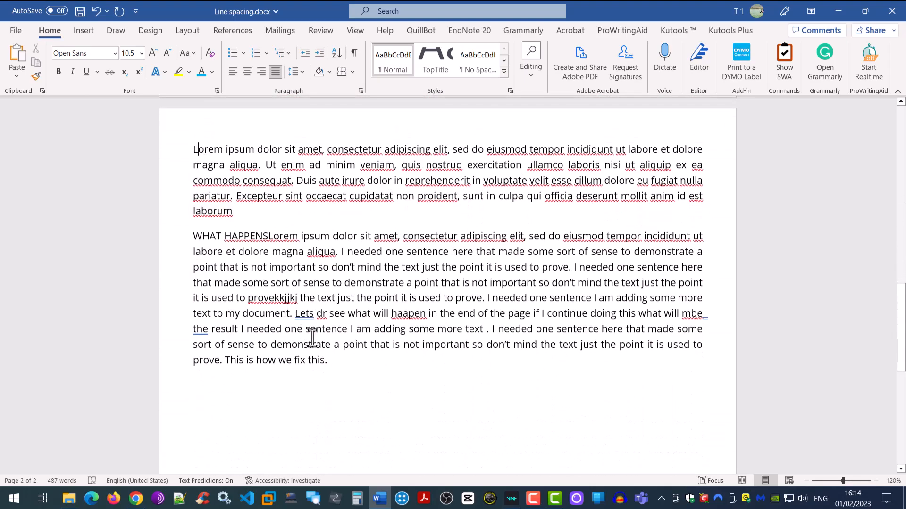
{"action": "scroll", "coordinate": [214, 246], "scroll_direction": "up", "scroll_amount": 8}
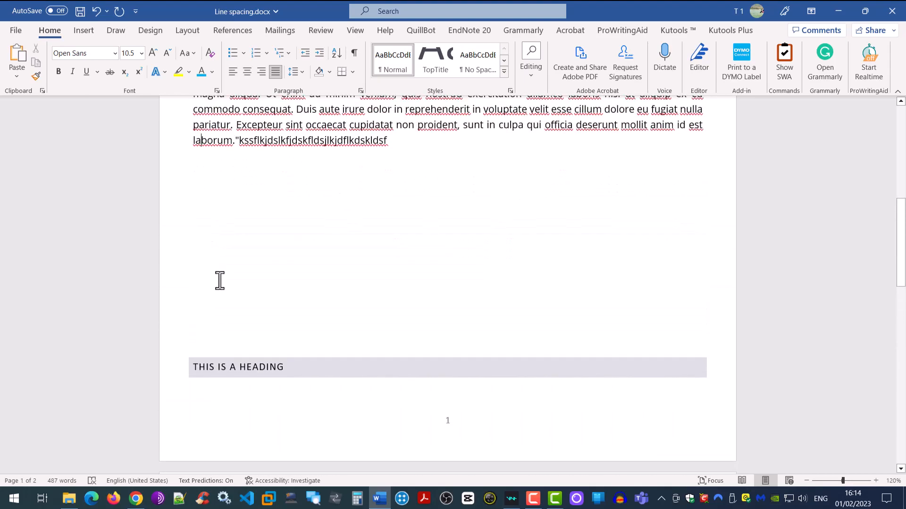
{"action": "scroll", "coordinate": [229, 359], "scroll_direction": "down", "scroll_amount": 8}
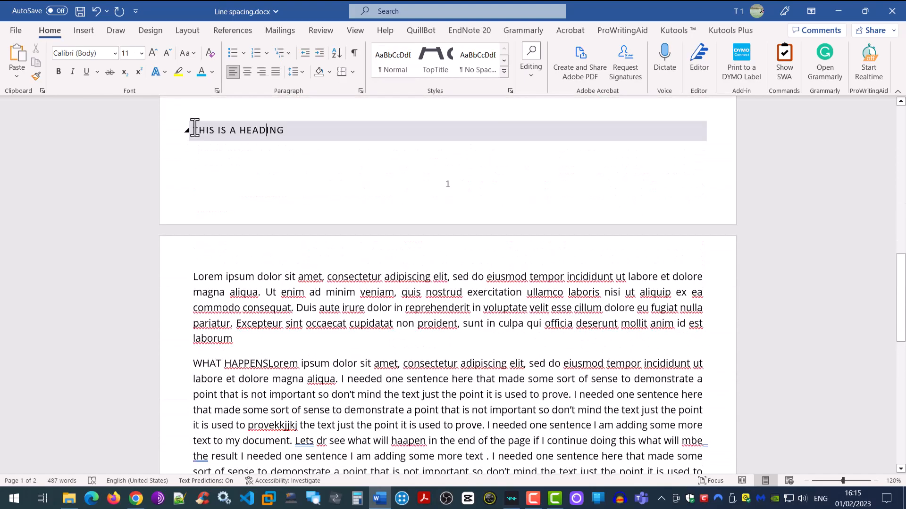
Step: Turn on Keep with next for the "This is a heading" heading and the first paragraph after it
{"action": "left_click_drag", "start_coordinate": [194, 127], "coordinate": [245, 145]}
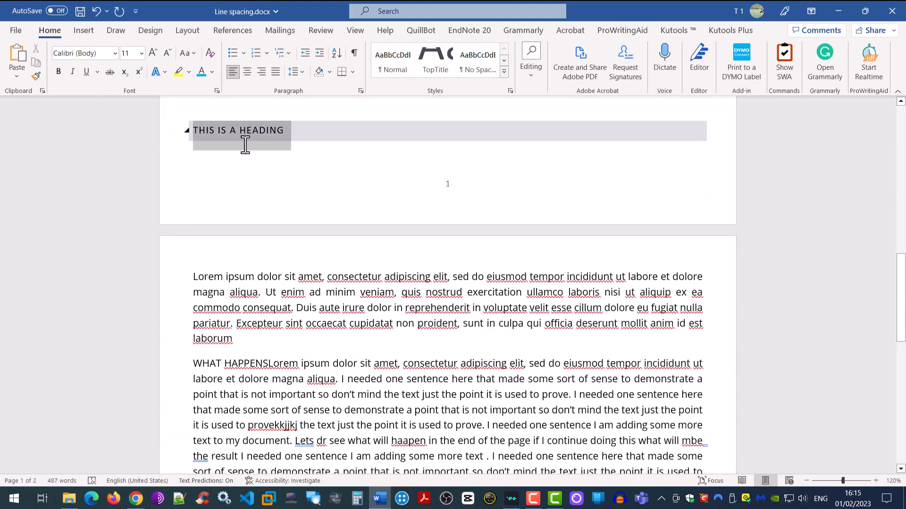
{"action": "left_click_drag", "start_coordinate": [193, 277], "coordinate": [319, 273]}
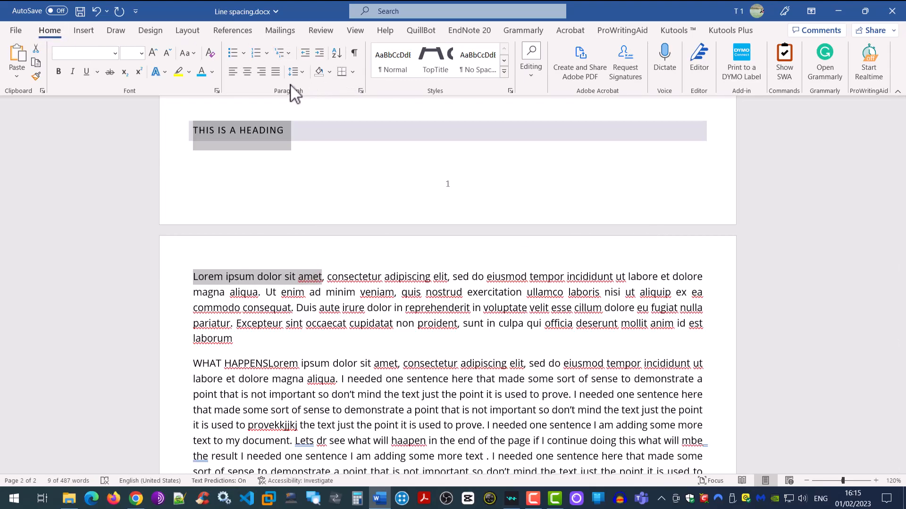
{"action": "left_click", "coordinate": [360, 90]}
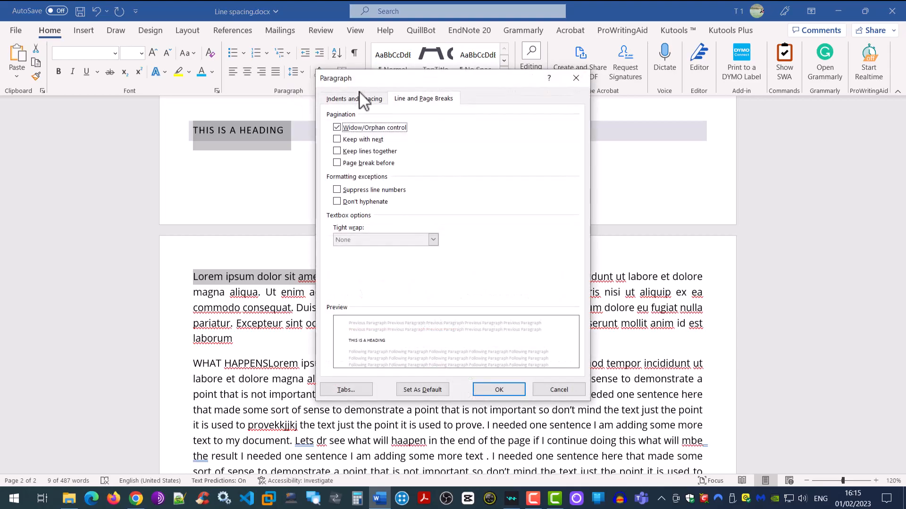
{"action": "left_click", "coordinate": [359, 100]}
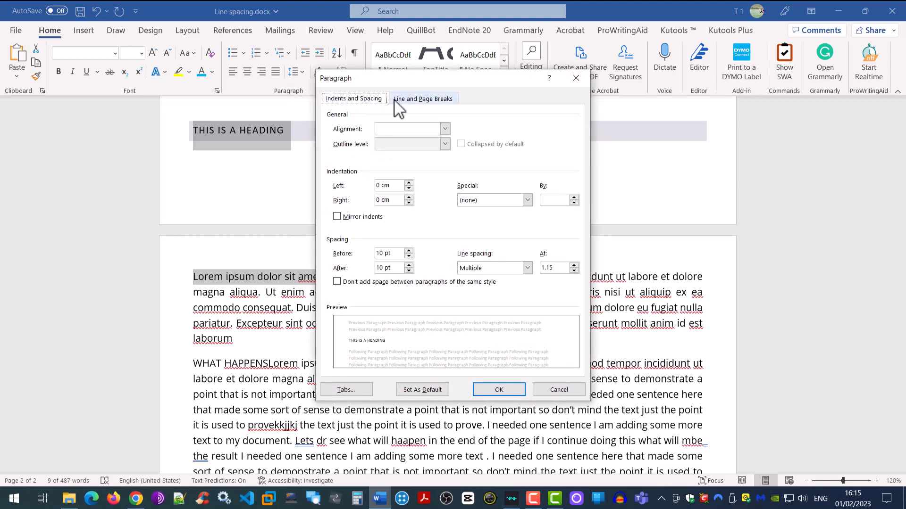
{"action": "left_click", "coordinate": [422, 100]}
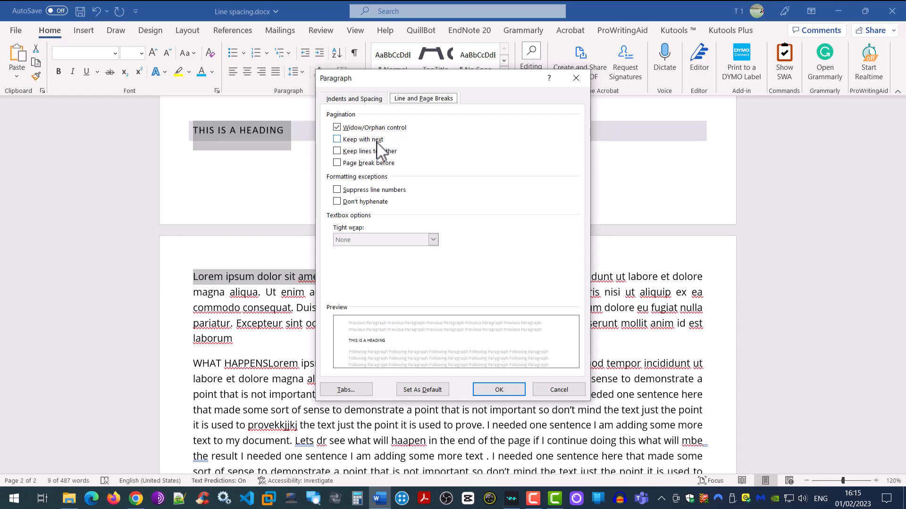
{"action": "left_click", "coordinate": [340, 141]}
{"action": "left_click", "coordinate": [500, 390]}
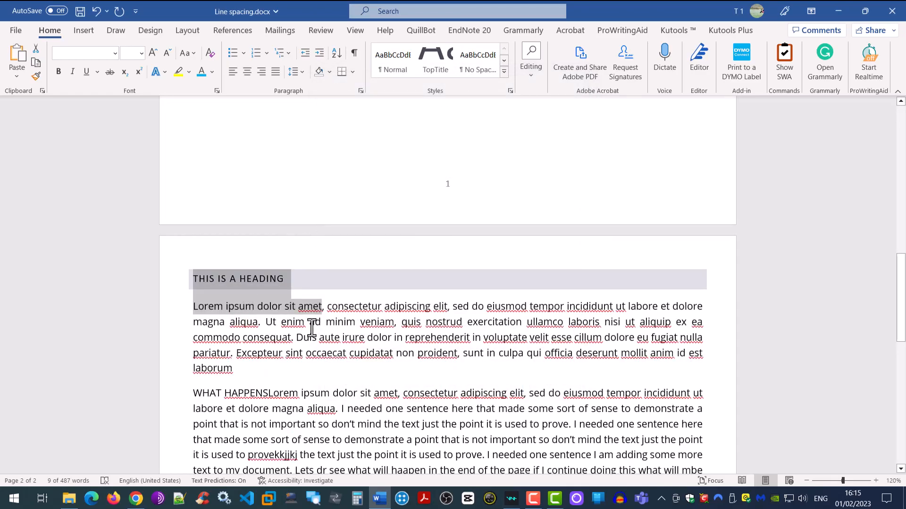
{"action": "left_click", "coordinate": [311, 328]}
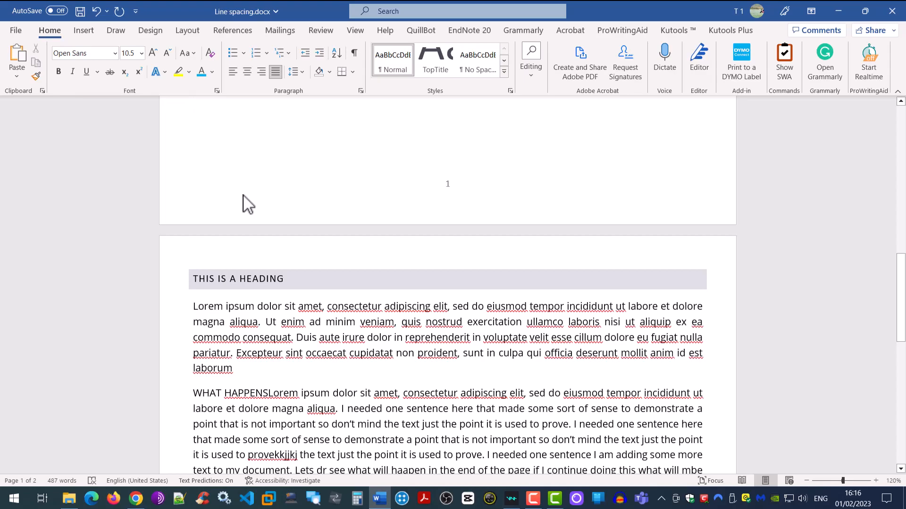
Step: Insert several empty paragraphs above the "This is a heading" heading on page 2
{"action": "key", "text": "Return"}
{"action": "key", "text": "Return"}
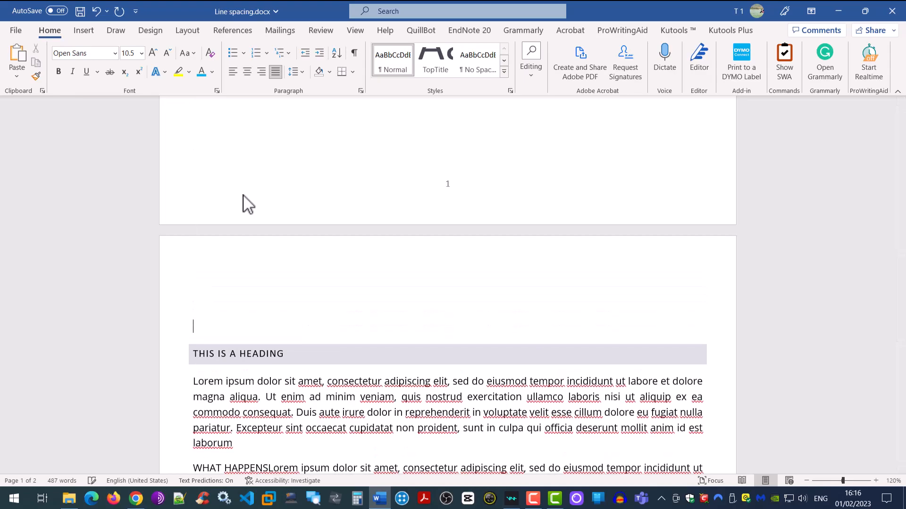
{"action": "key", "text": "Return"}
{"action": "key", "text": "Return"}
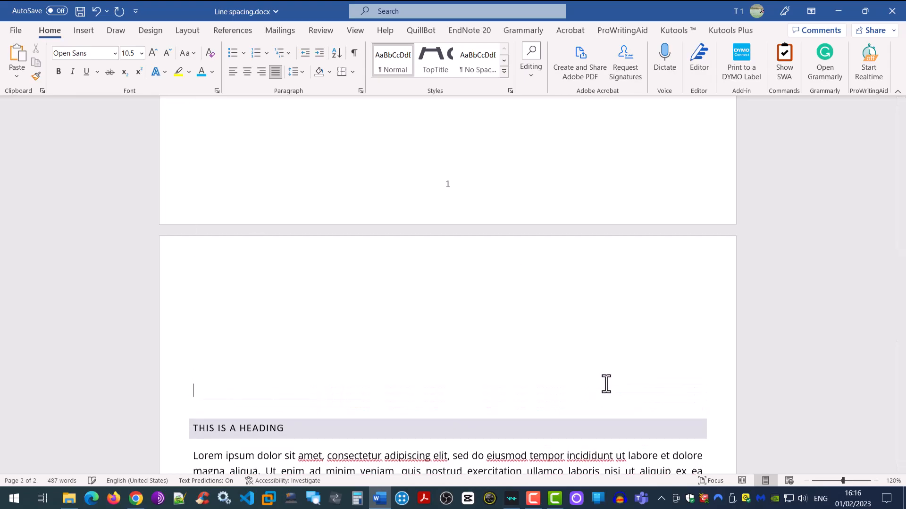
{"action": "scroll", "coordinate": [605, 384], "scroll_direction": "down", "scroll_amount": 3}
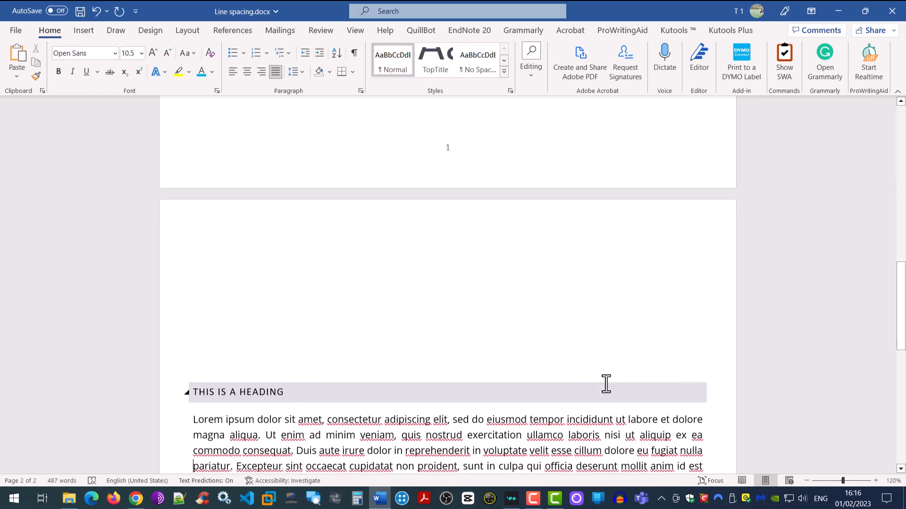
{"action": "key", "text": "Up"}
{"action": "key", "text": "Up"}
{"action": "key", "text": "Up"}
{"action": "key", "text": "Up"}
{"action": "key", "text": "Return"}
{"action": "key", "text": "Return"}
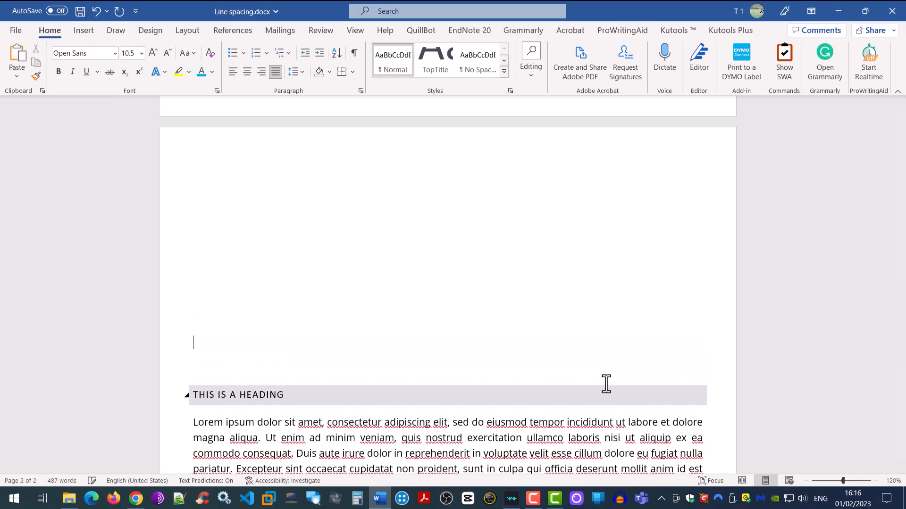
Step: Add a line reading "Bvcbvcbvcvc" followed by four more paragraph breaks in the blank area above the heading
{"action": "key", "text": "Return"}
{"action": "type", "text": "Bvcbvcbvcvc"}
{"action": "key", "text": "Return"}
{"action": "key", "text": "Return"}
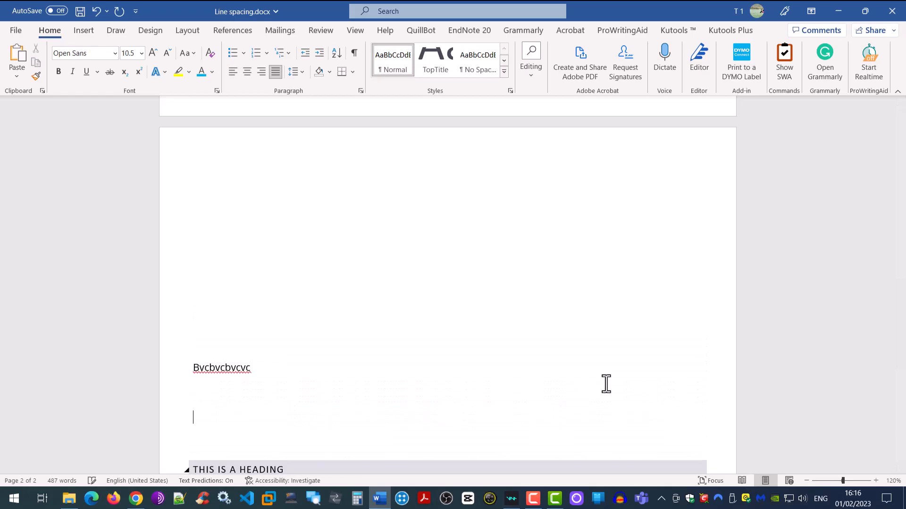
{"action": "key", "text": "Return"}
{"action": "key", "text": "Return"}
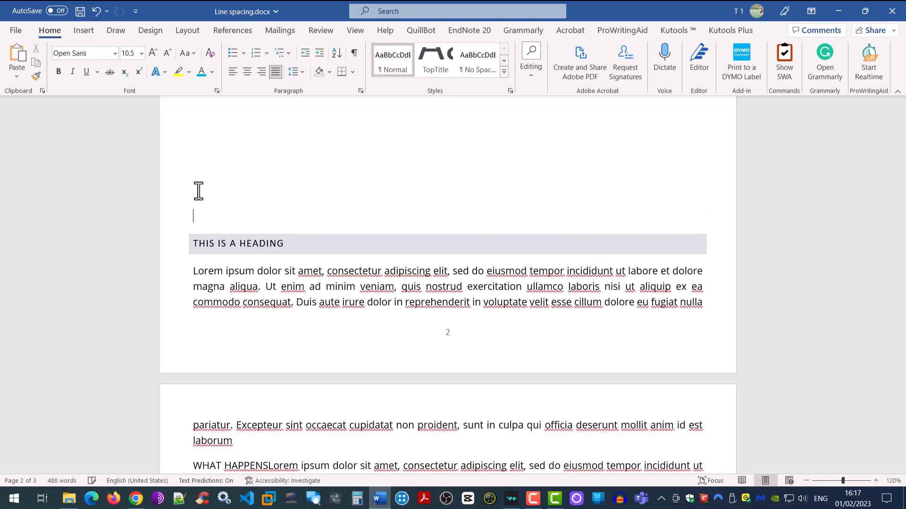
Step: Insert one more empty paragraph directly above the heading to push it onto page 3, and check the text following it
{"action": "key", "text": "ctrl+Return"}
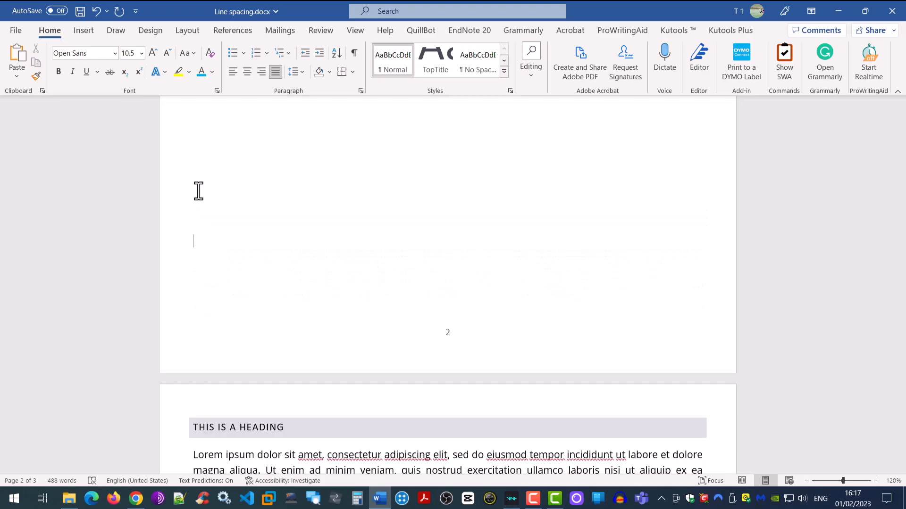
{"action": "scroll", "coordinate": [198, 191], "scroll_direction": "down", "scroll_amount": 3}
{"action": "scroll", "coordinate": [198, 191], "scroll_direction": "down", "scroll_amount": 3}
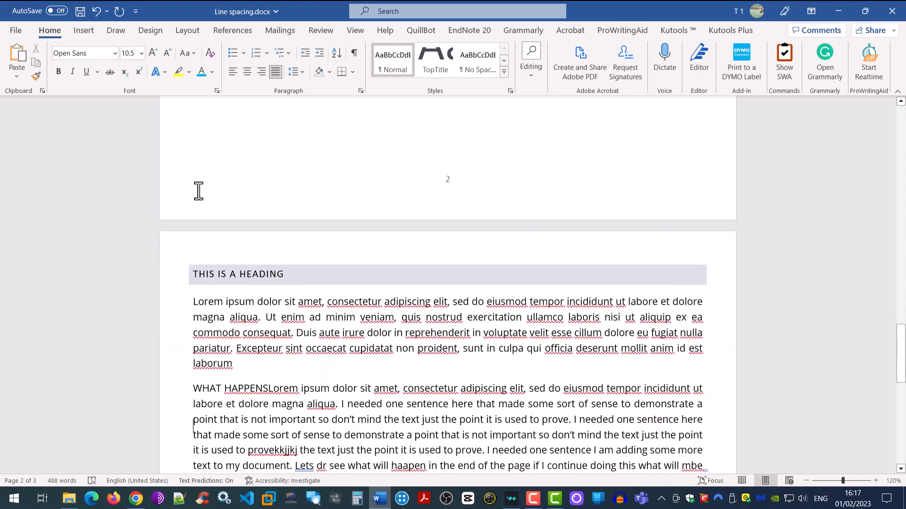